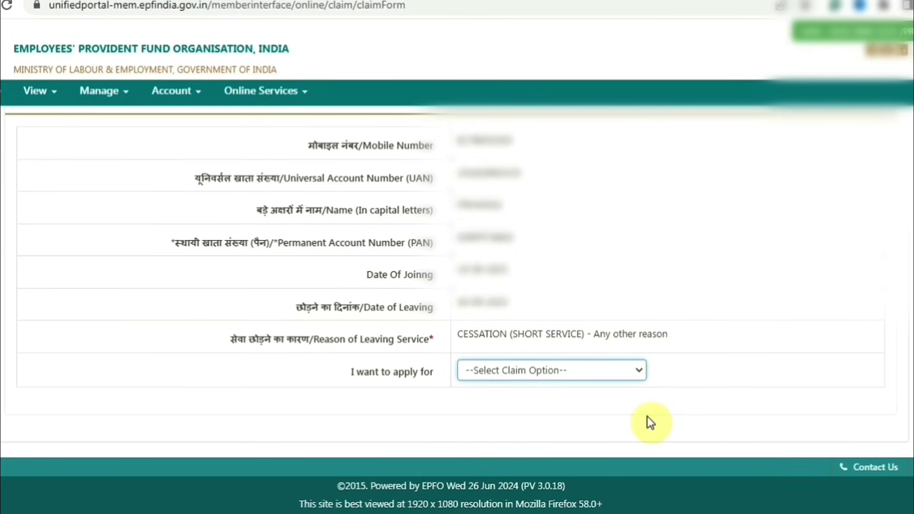
# - Pick ONLY PENSION WITHDRAWAL as the claim type in the claim dropdown
pyautogui.click(647, 416)
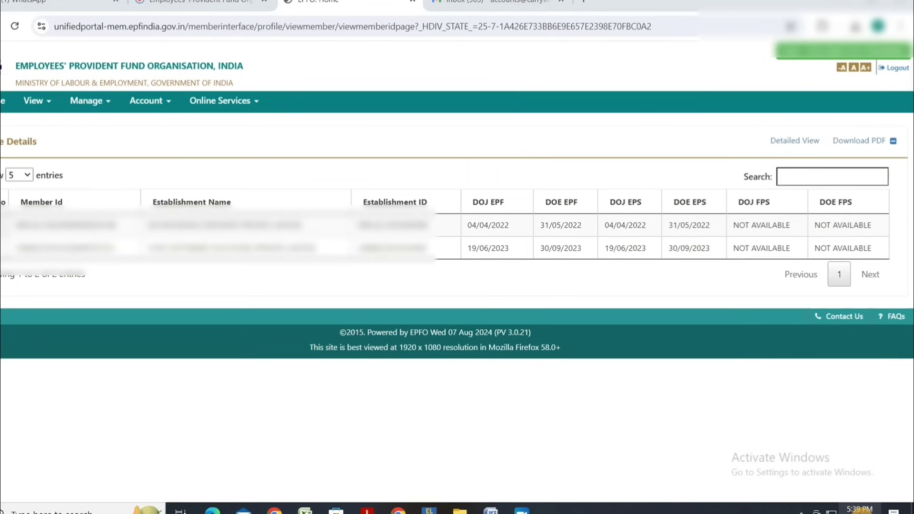
# - Check today's date and time on the taskbar clock
pyautogui.click(859, 509)
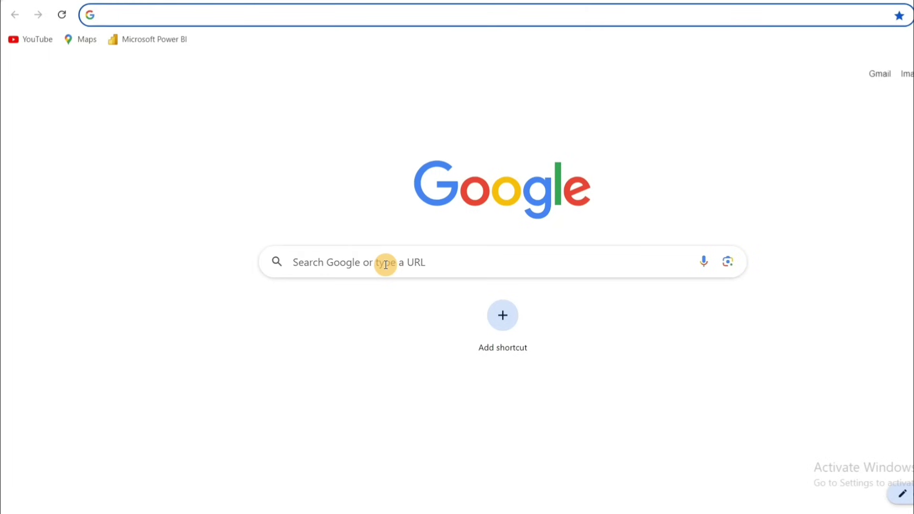
# - Search Google for 'epfo' and go to the EPFO online claims member login
pyautogui.click(386, 265)
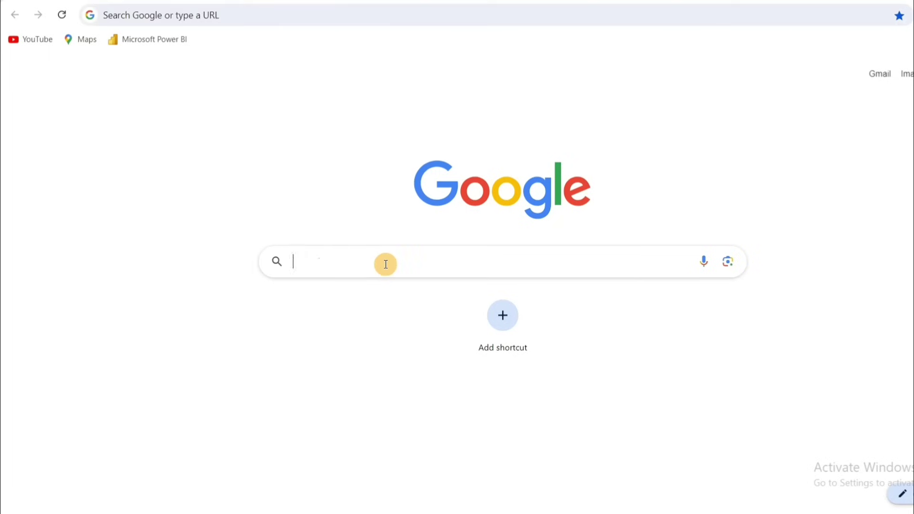
pyautogui.write('epfo')
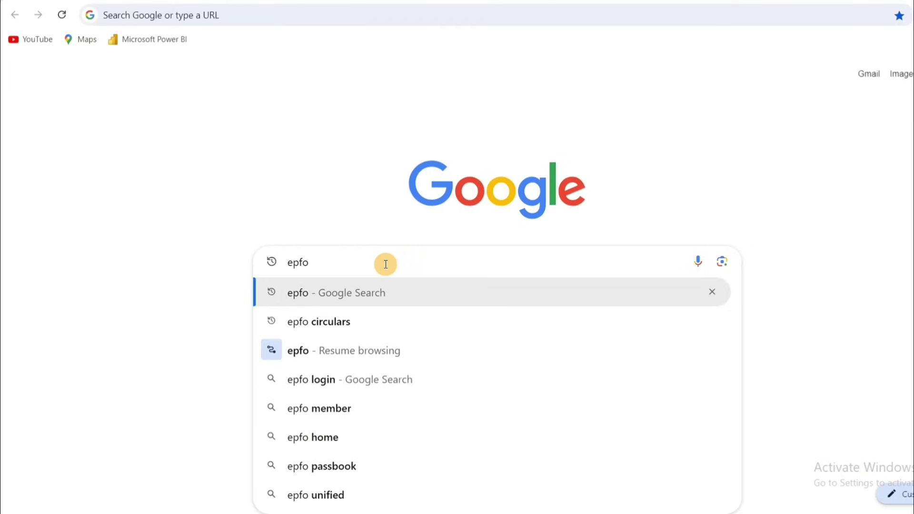
pyautogui.press('Return')
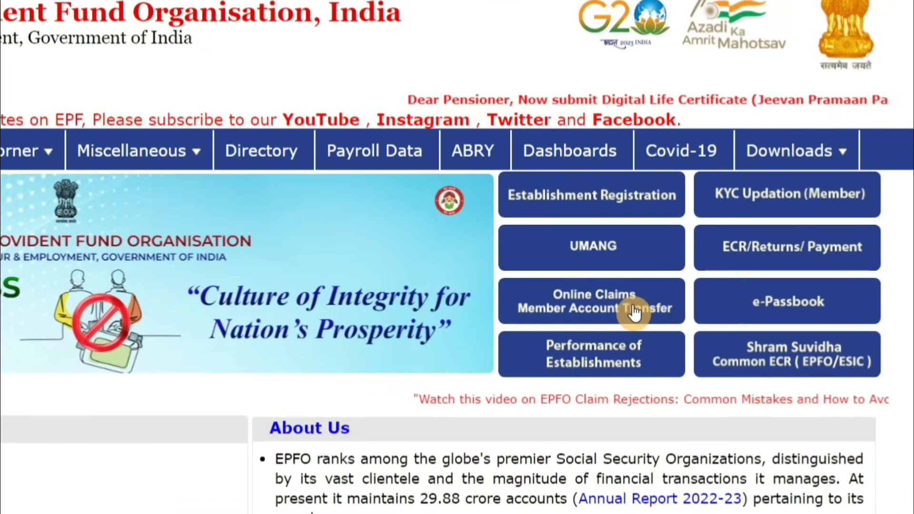
pyautogui.click(635, 309)
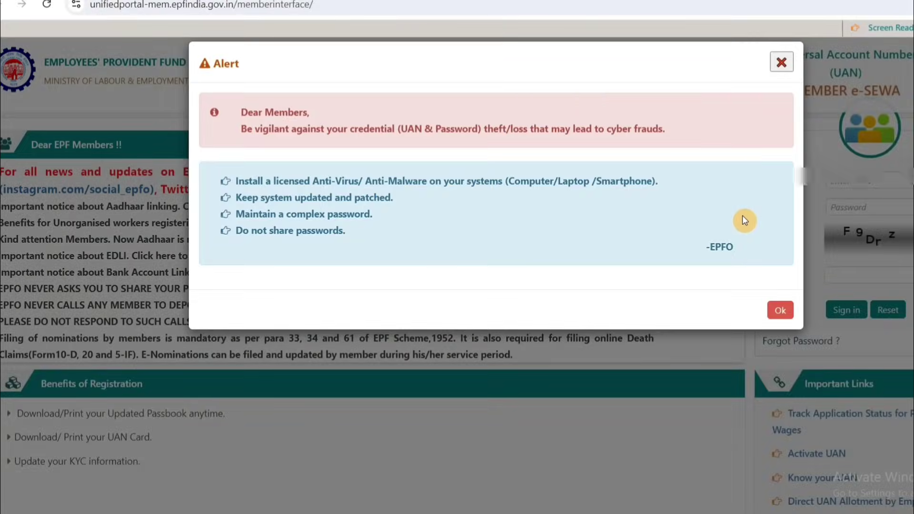
# - Dismiss the security alert and saved-password suggestions, then enter the account password
pyautogui.click(854, 180)
pyautogui.click(774, 206)
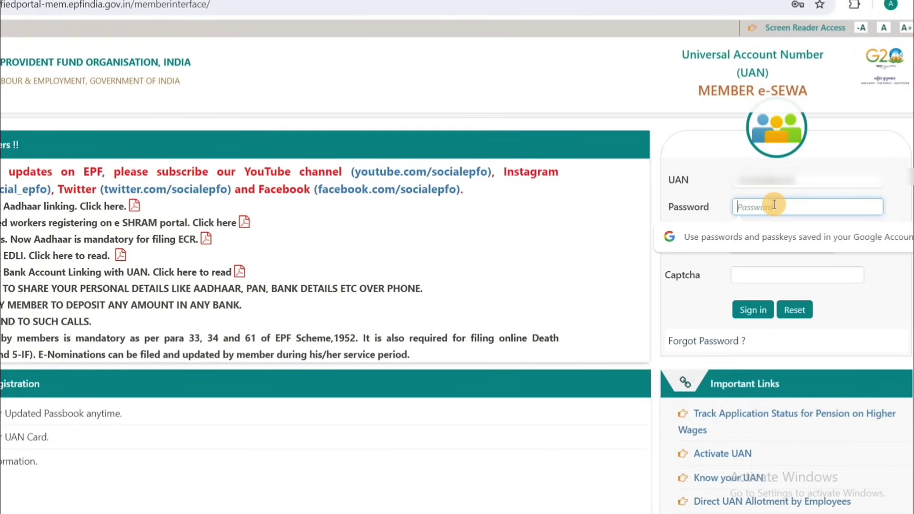
pyautogui.click(701, 287)
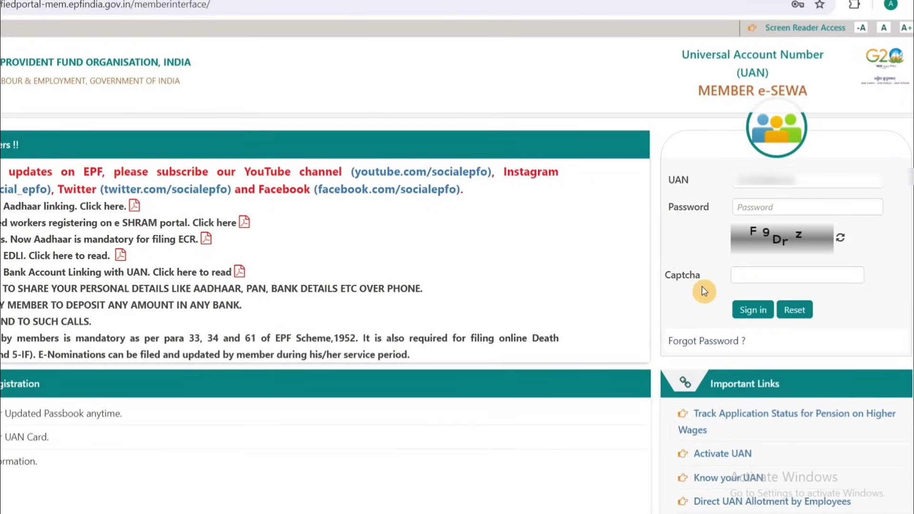
pyautogui.click(809, 210)
pyautogui.click(893, 278)
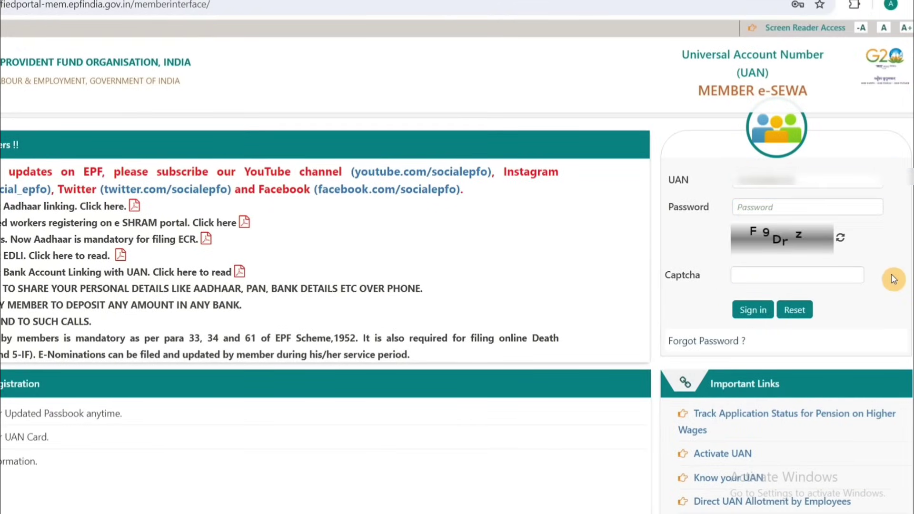
pyautogui.click(821, 206)
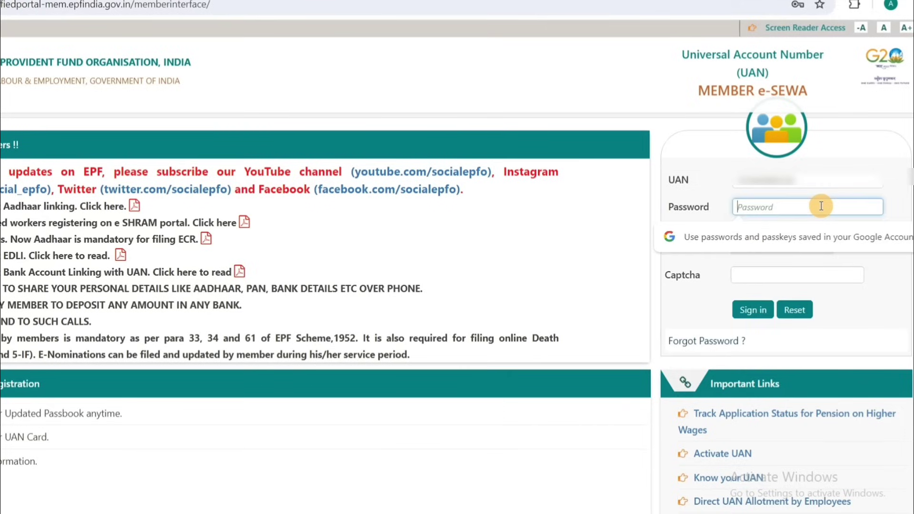
pyautogui.write('•')
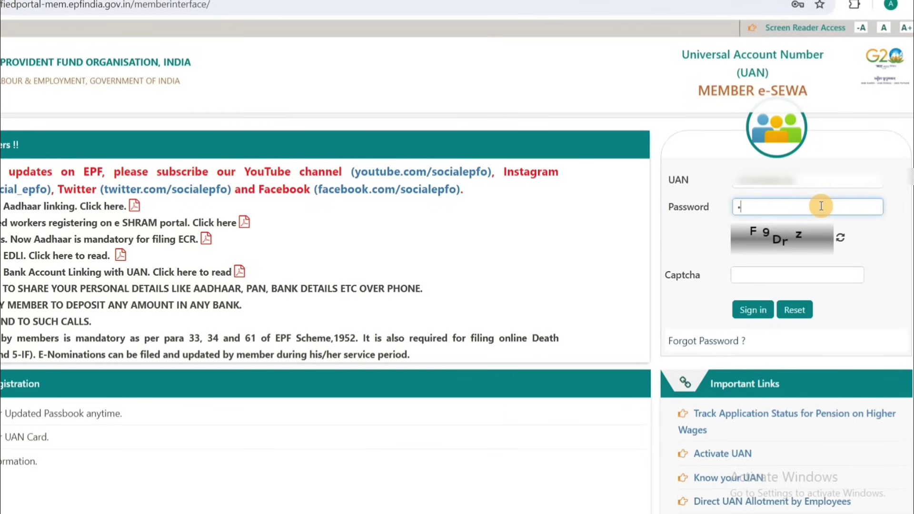
pyautogui.write('•••')
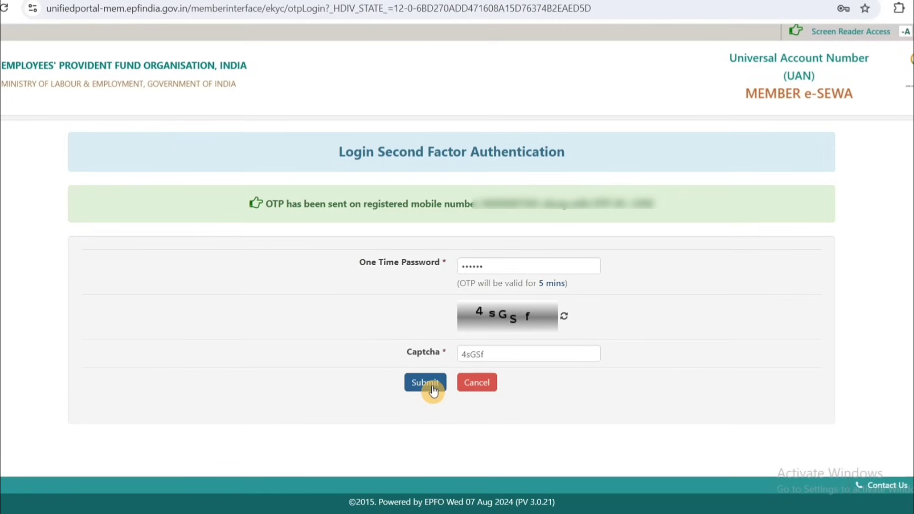
# - Submit the OTP and captcha, then postpone the e-nomination reminder with Later
pyautogui.click(433, 389)
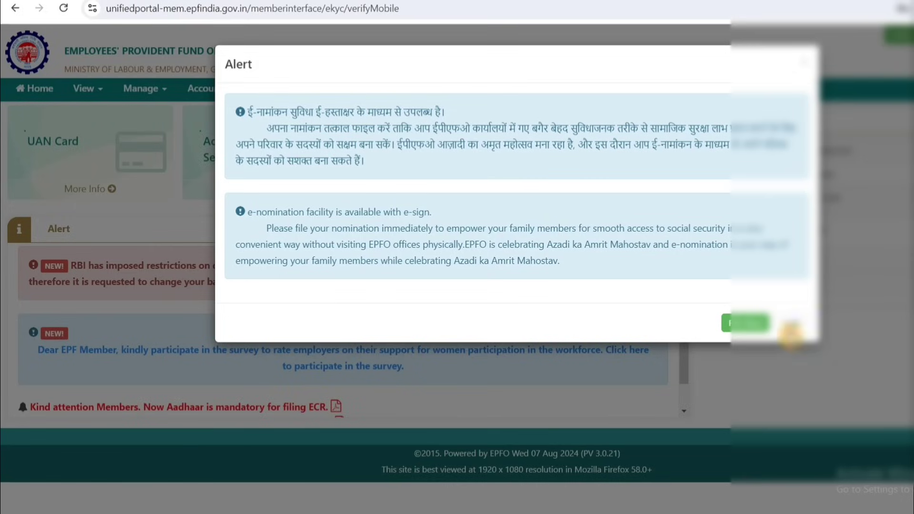
pyautogui.click(792, 323)
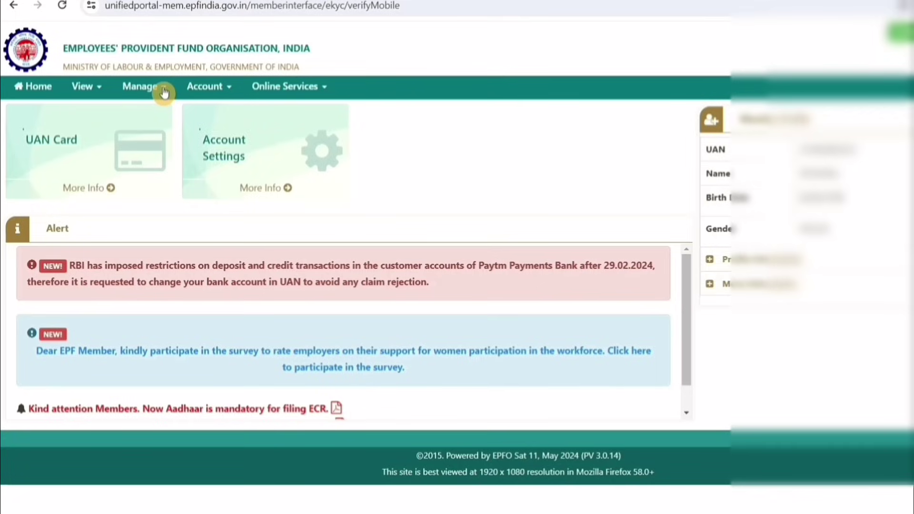
pyautogui.click(163, 92)
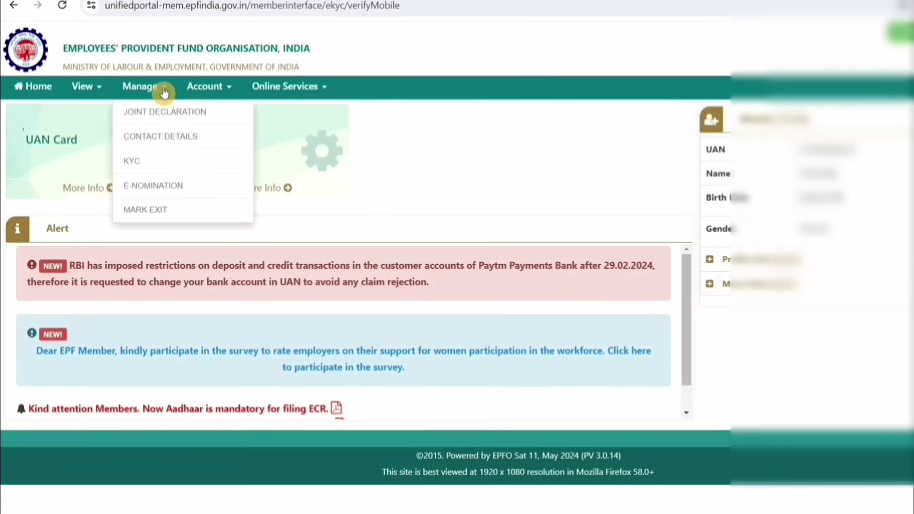
pyautogui.click(180, 165)
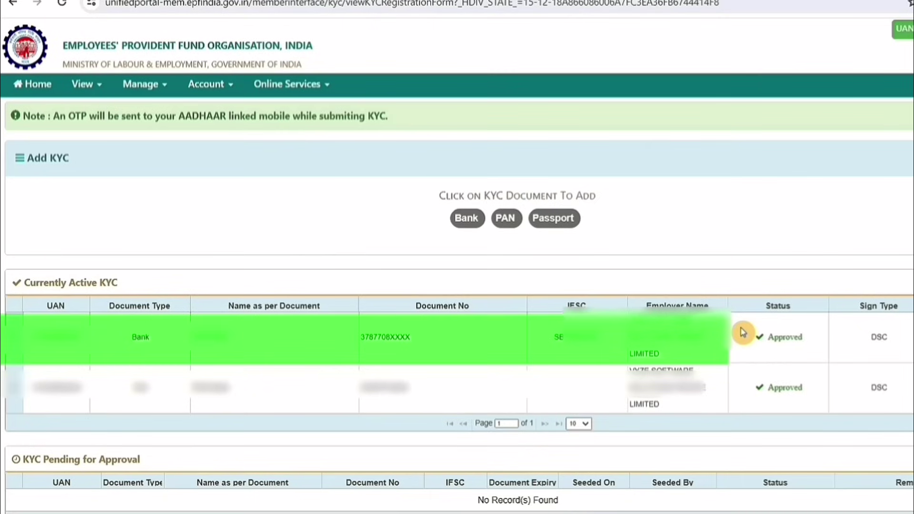
pyautogui.moveTo(38, 335); pyautogui.dragTo(902, 337)
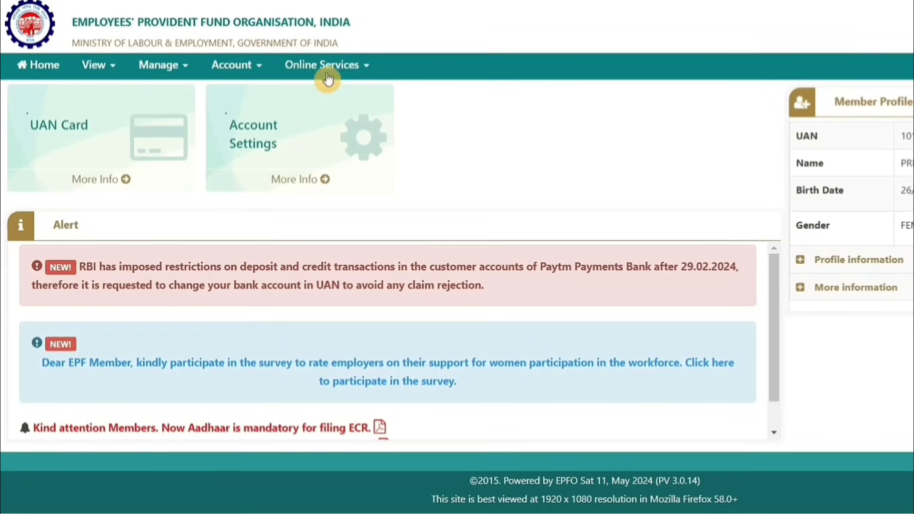
pyautogui.click(367, 72)
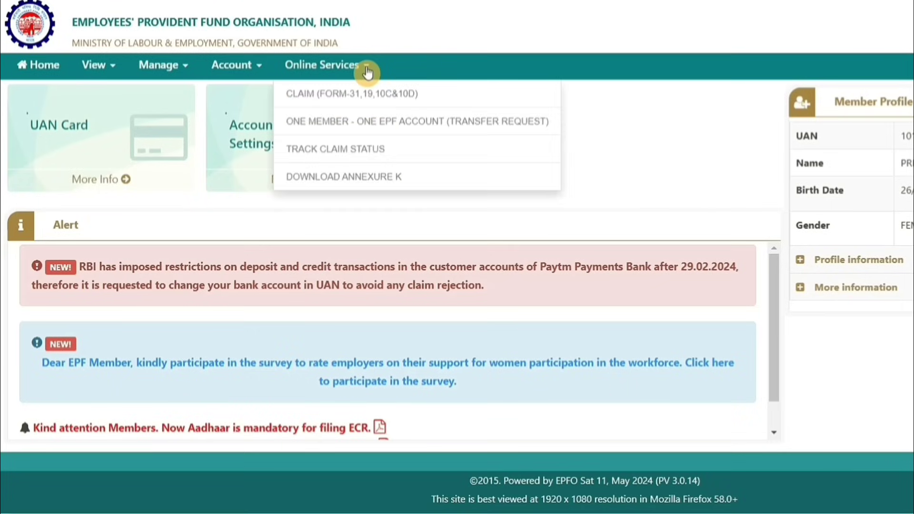
pyautogui.click(892, 336)
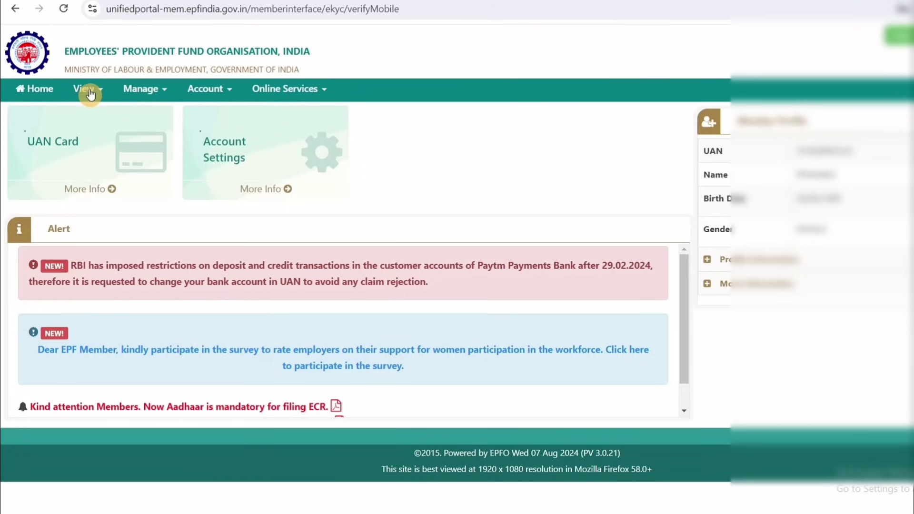
pyautogui.click(90, 95)
pyautogui.click(105, 140)
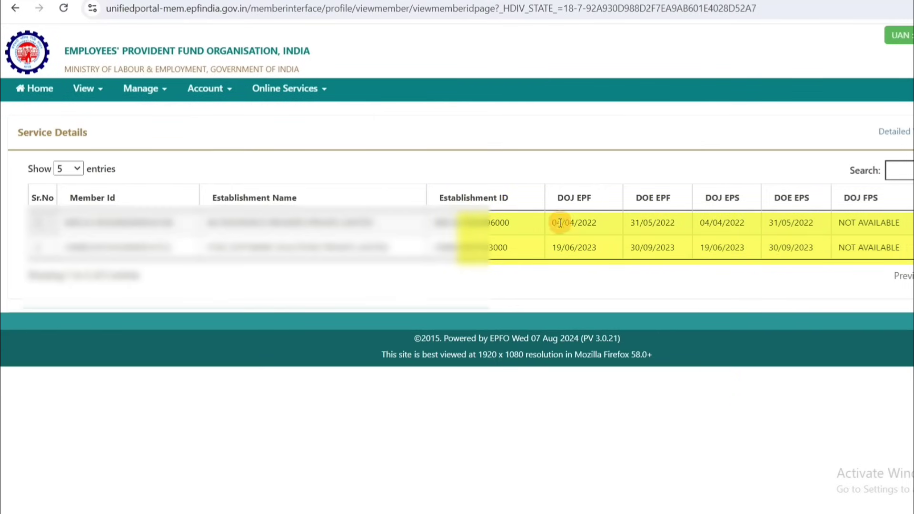
pyautogui.moveTo(551, 224); pyautogui.dragTo(600, 230)
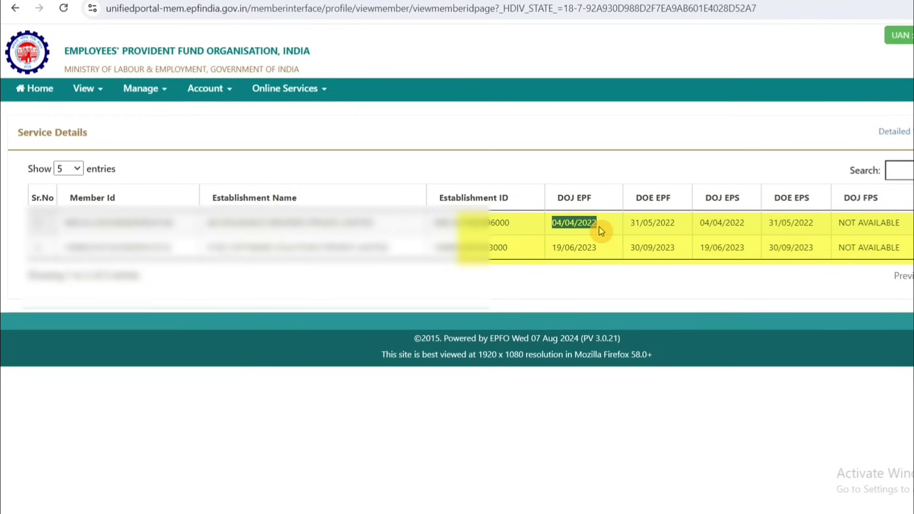
pyautogui.click(632, 225)
pyautogui.moveTo(632, 224); pyautogui.dragTo(672, 226)
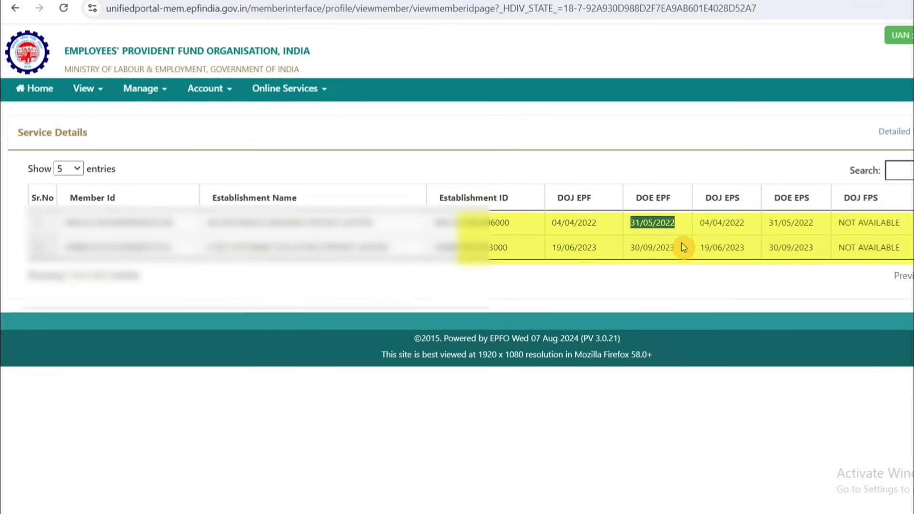
pyautogui.click(679, 279)
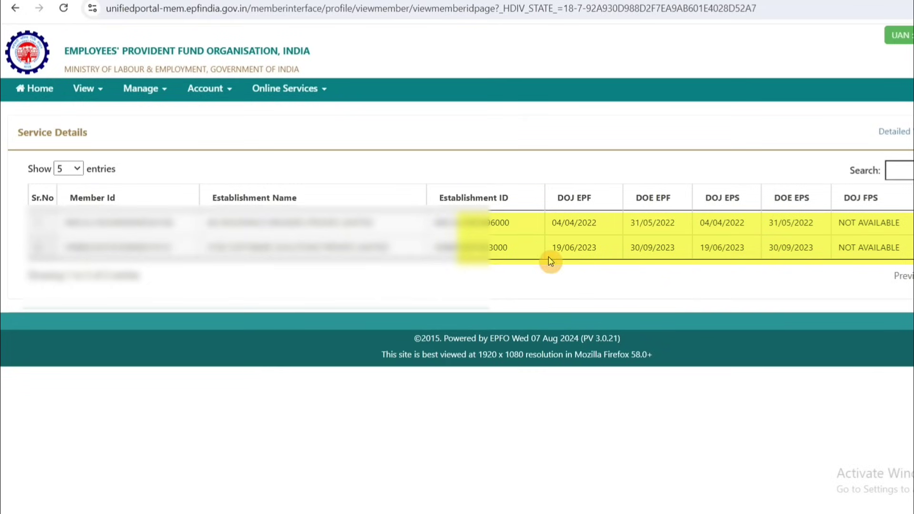
pyautogui.moveTo(553, 248); pyautogui.dragTo(678, 252)
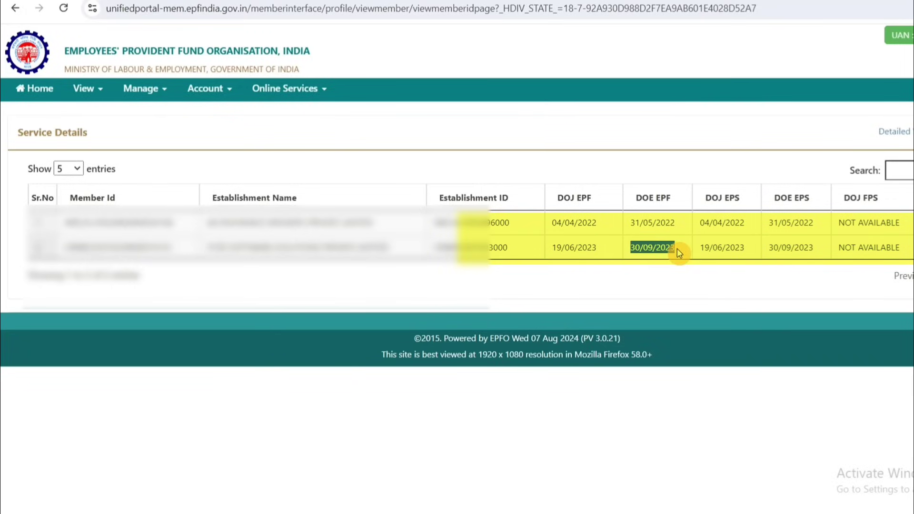
pyautogui.click(702, 295)
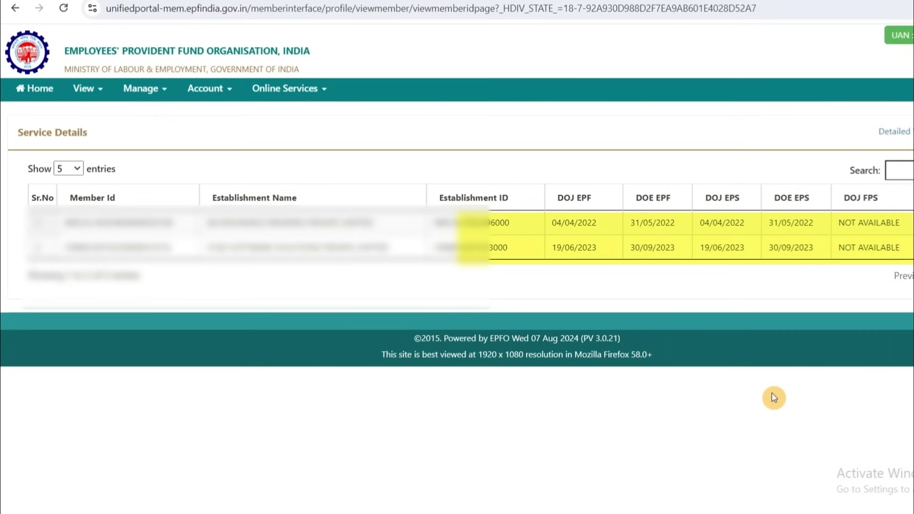
# - Open CLAIM (FORM-31,19,10C&10D), verify the entered bank account number and accept the undertaking
pyautogui.click(314, 90)
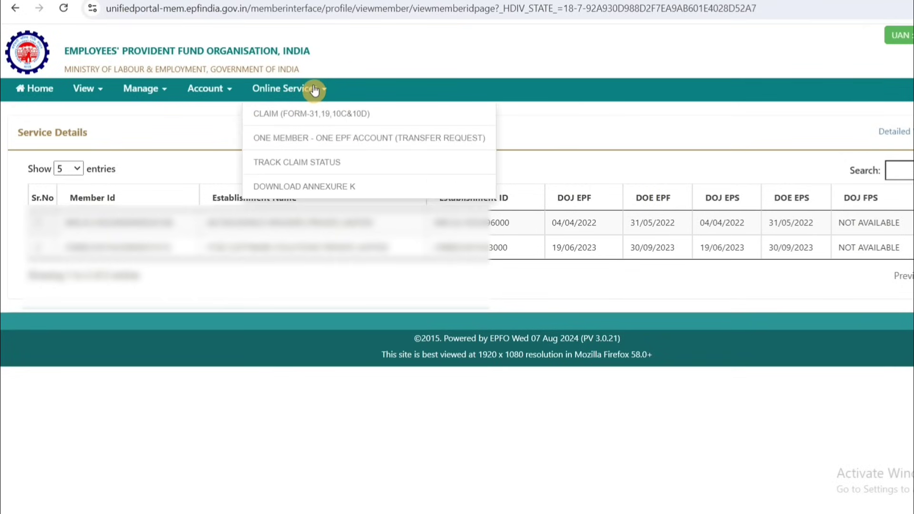
pyautogui.click(319, 116)
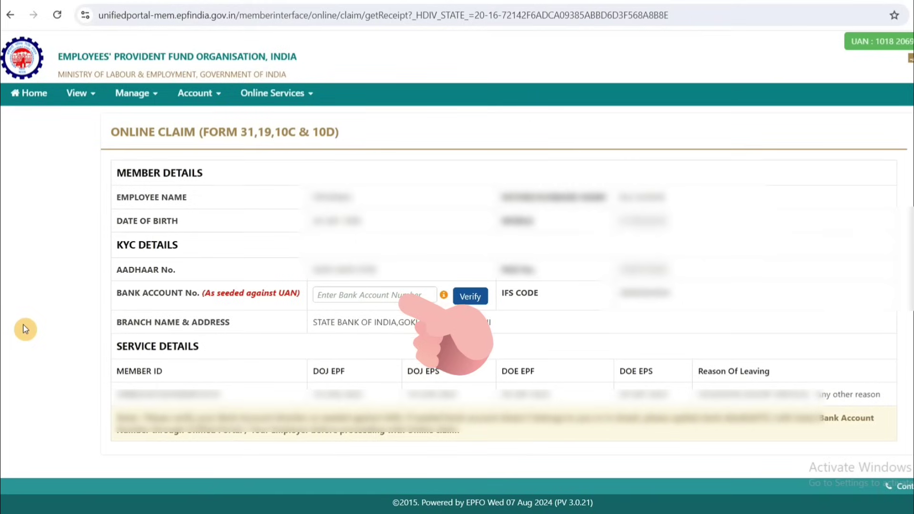
pyautogui.click(362, 296)
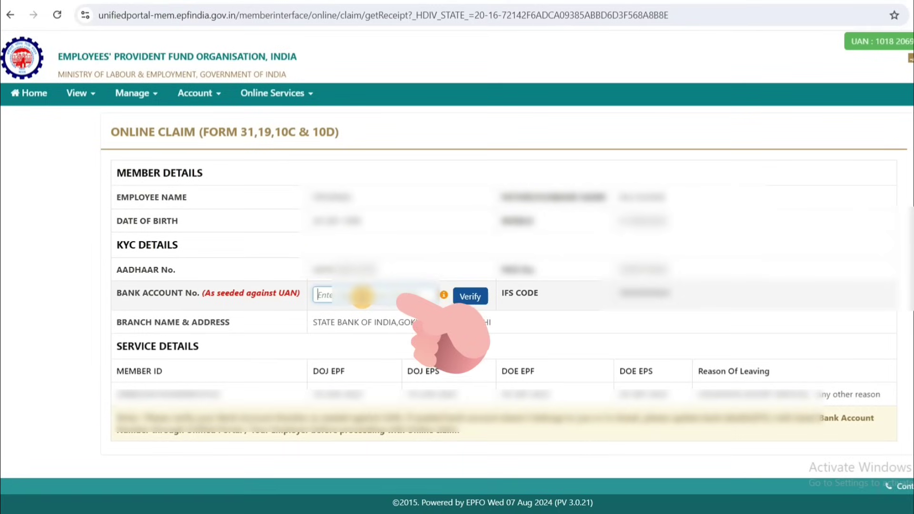
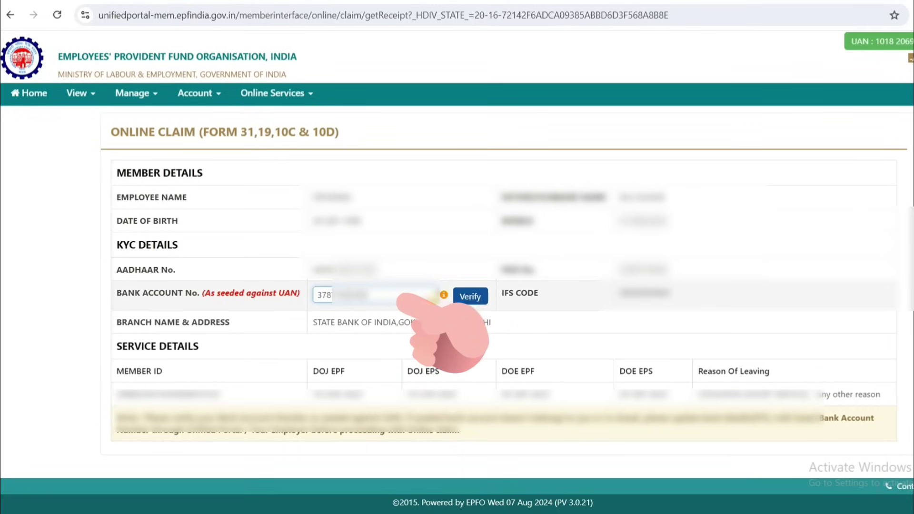
pyautogui.click(484, 300)
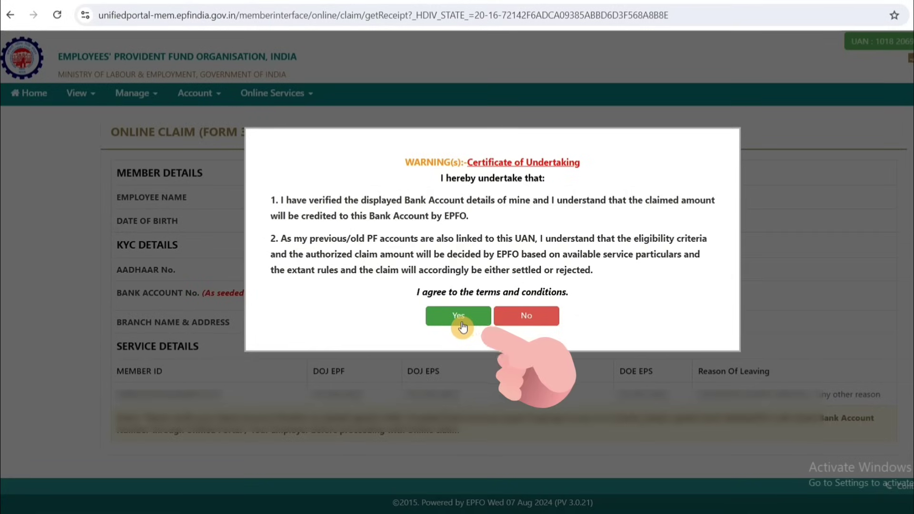
pyautogui.click(461, 325)
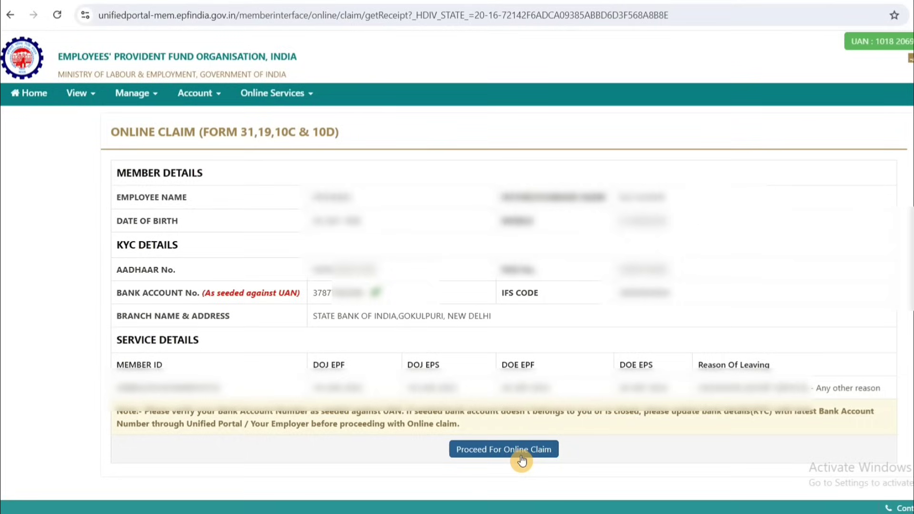
# - Proceed to the online claim and choose ONLY PENSION WITHDRAWAL (FORM-10C) under 'I want to apply for'
pyautogui.click(521, 459)
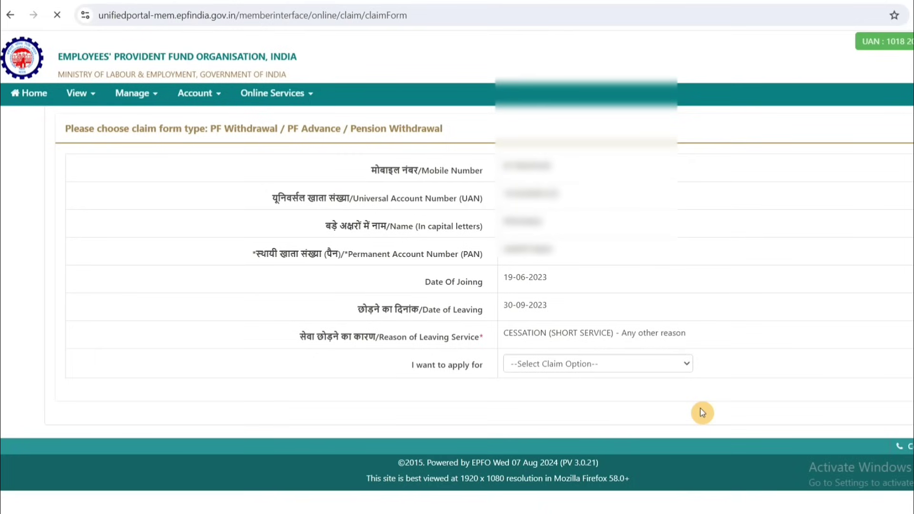
pyautogui.click(686, 370)
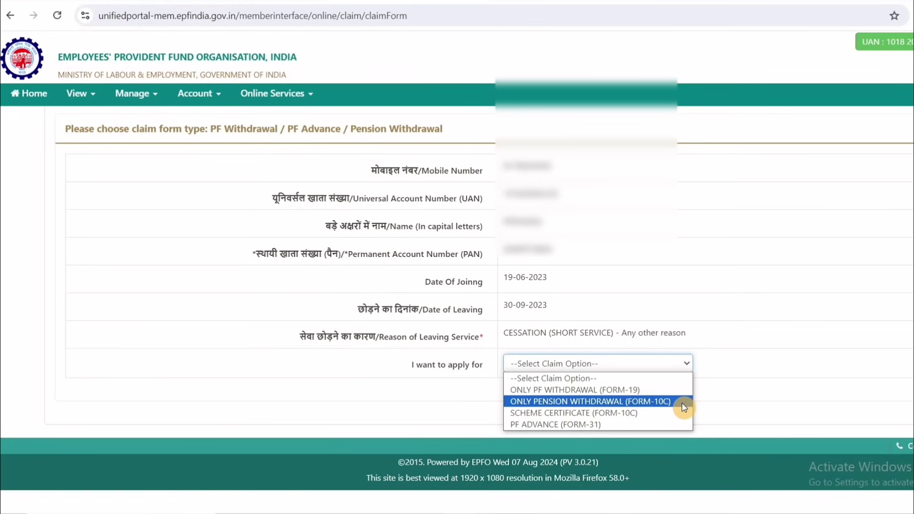
pyautogui.click(684, 407)
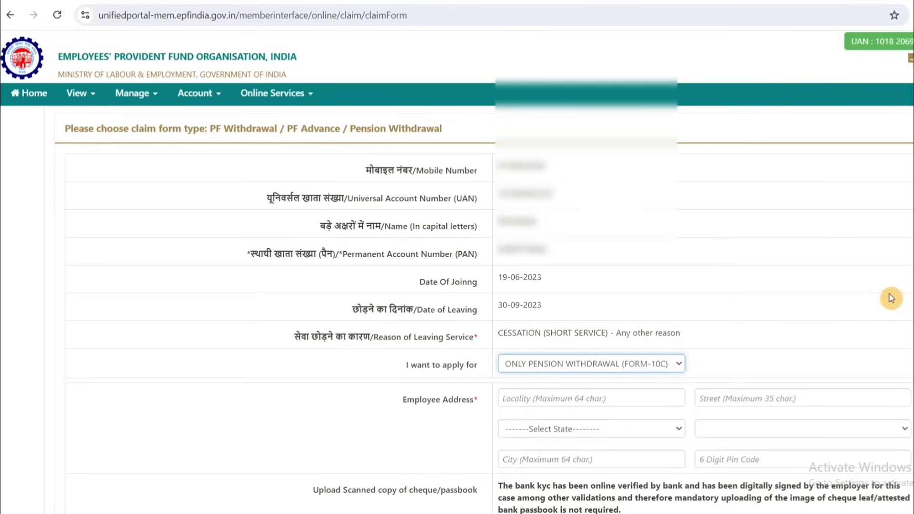
# - Scroll past the employee address fields and tick the Aadhaar authentication consent checkbox
pyautogui.scroll(-4, 602, 203)
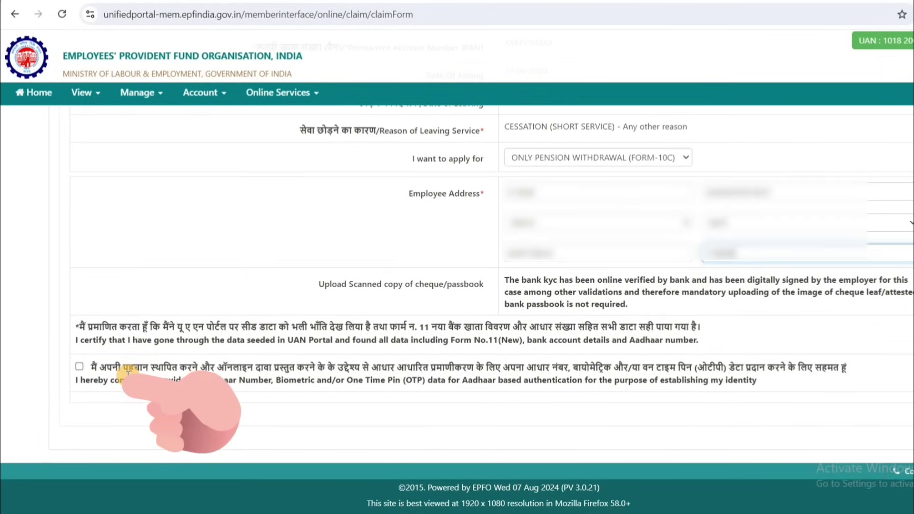
pyautogui.click(89, 376)
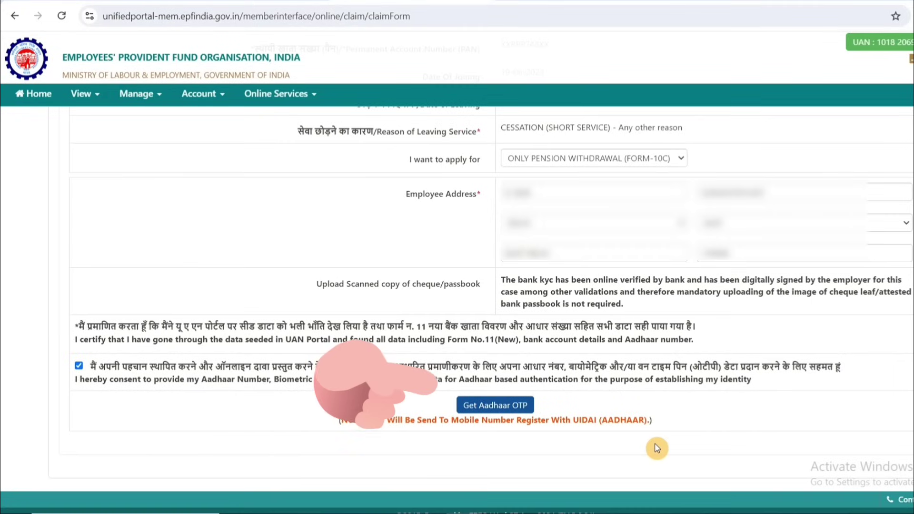
# - Request the Aadhaar OTP, then validate it and submit the Pension Withdrawal claim form
pyautogui.click(499, 405)
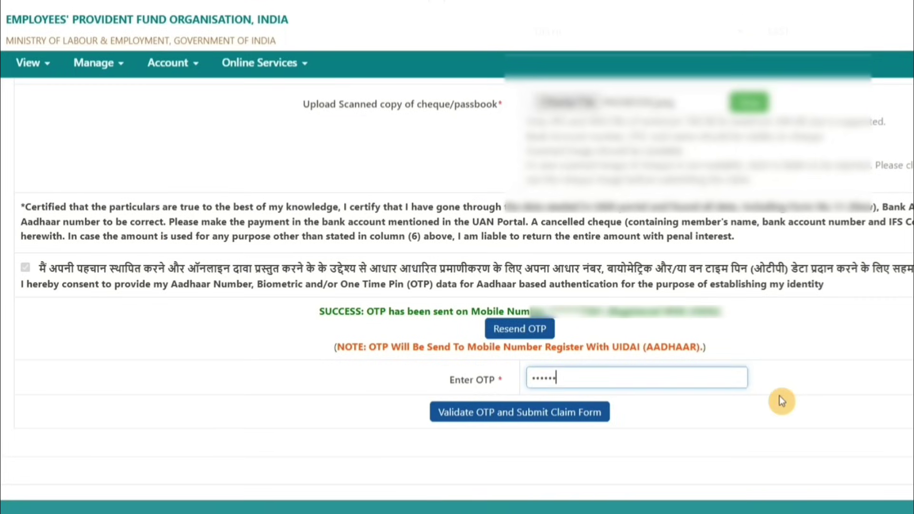
pyautogui.click(586, 418)
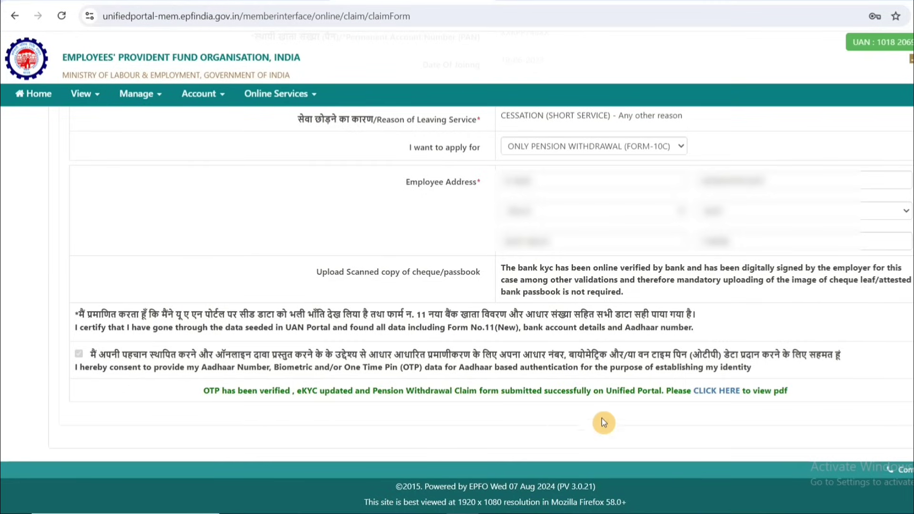
# - View the claim PDF, then highlight the Form-10C entry's tracking ID, 23-Aug-2024 05:21 PM date and submitted status
pyautogui.click(719, 395)
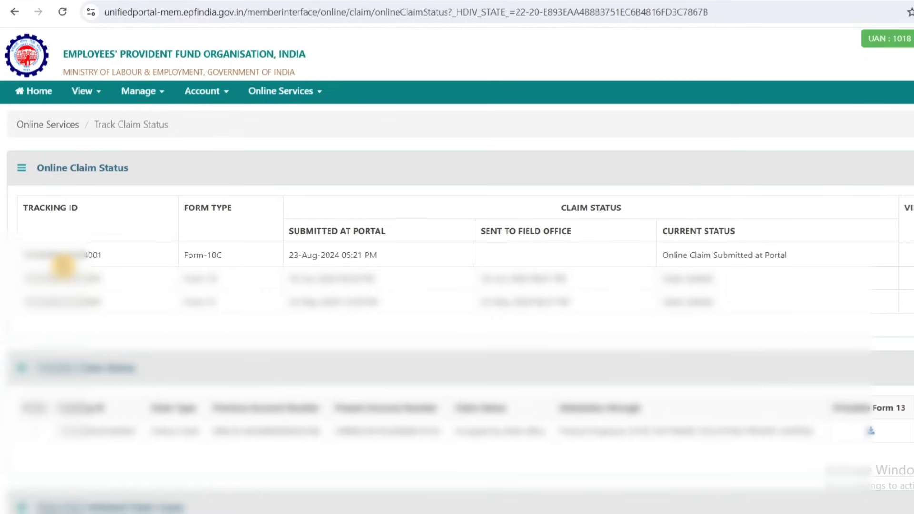
pyautogui.moveTo(25, 257); pyautogui.dragTo(230, 259)
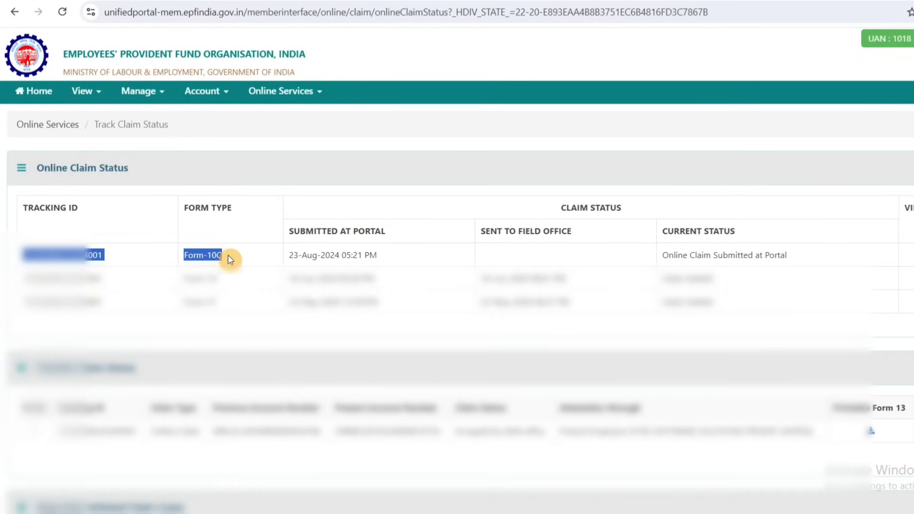
pyautogui.click(288, 257)
pyautogui.moveTo(290, 258); pyautogui.dragTo(409, 265)
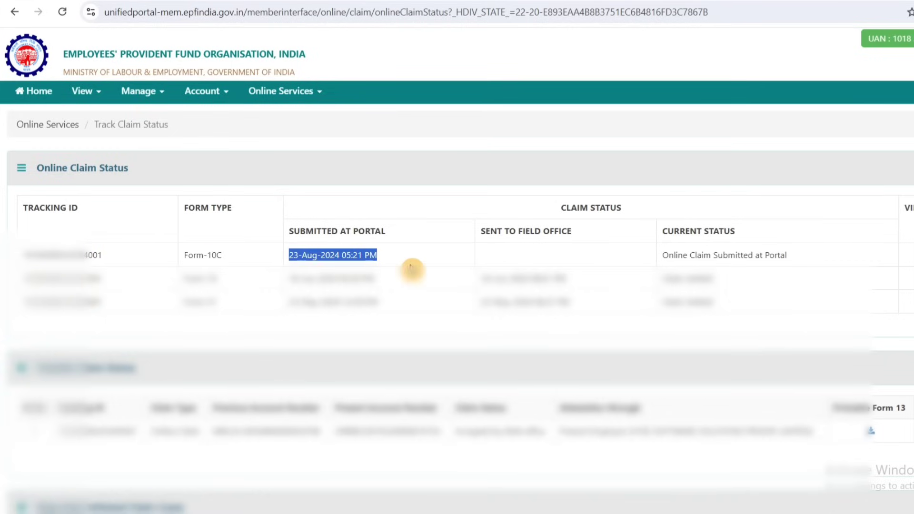
pyautogui.moveTo(663, 258); pyautogui.dragTo(790, 263)
pyautogui.click(793, 273)
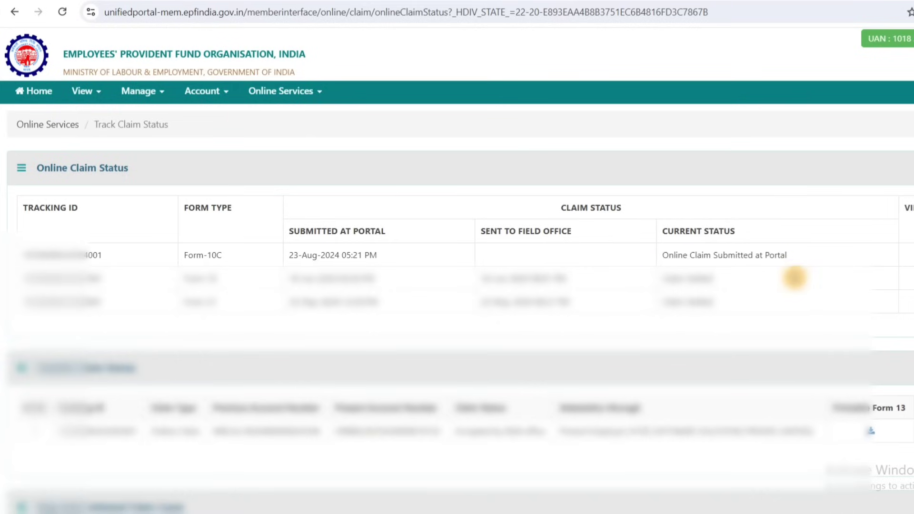